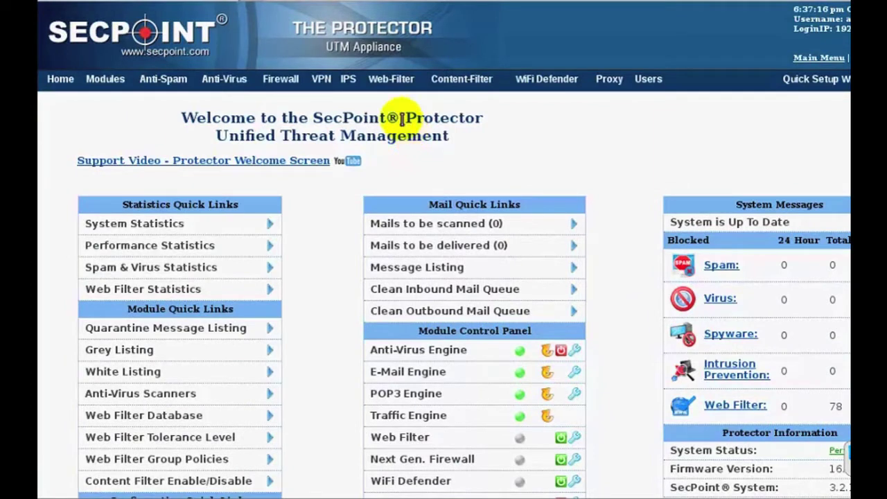
Show the Web Filter Daily Summary report for 9 July 2012
{"action": "left_click", "coordinate": [400, 81]}
{"action": "mouse_move", "coordinate": [402, 127]}
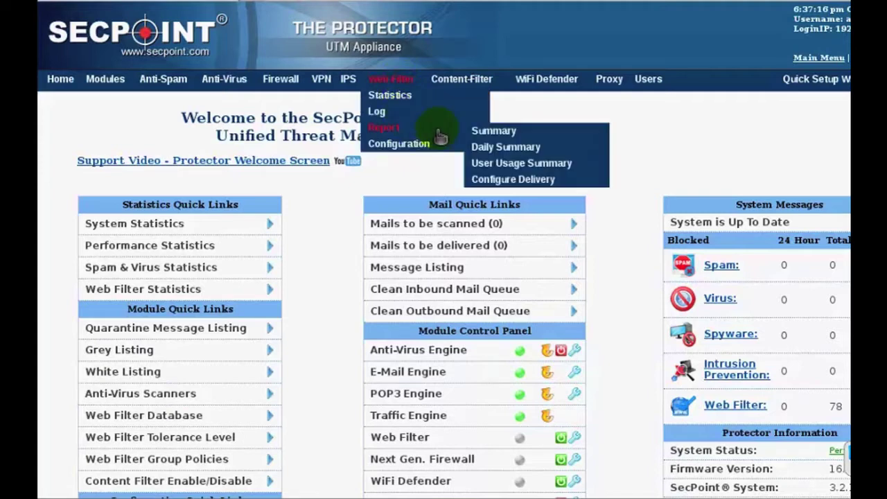
{"action": "left_click", "coordinate": [495, 146]}
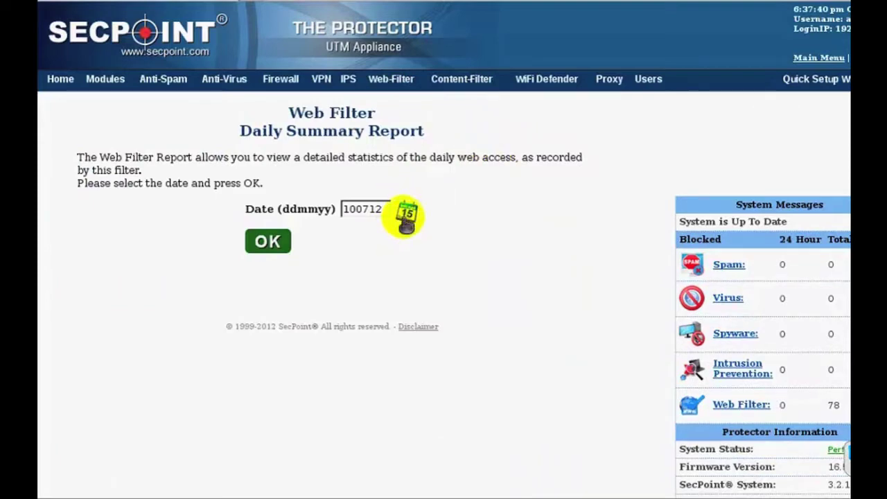
{"action": "left_click", "coordinate": [407, 214]}
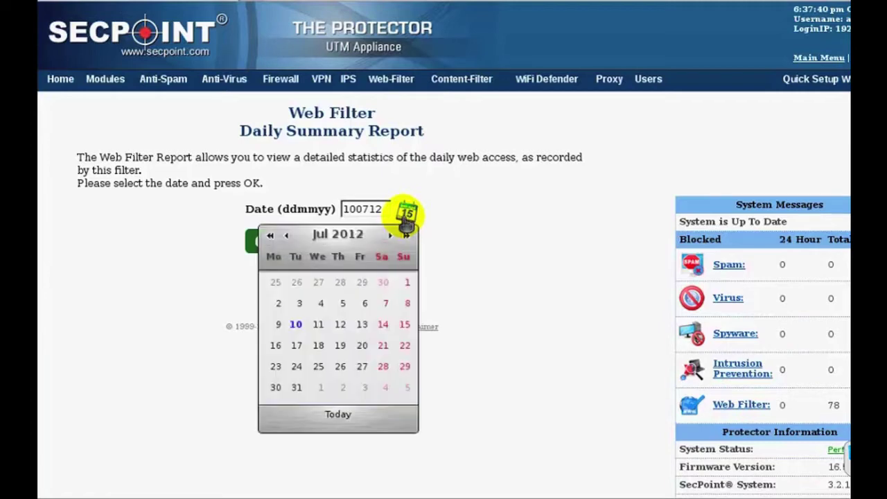
{"action": "left_click", "coordinate": [278, 324]}
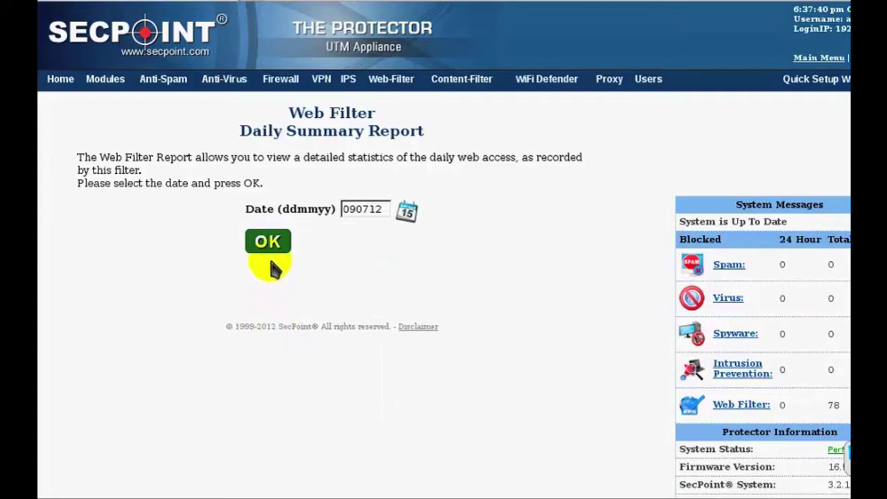
{"action": "left_click", "coordinate": [271, 251]}
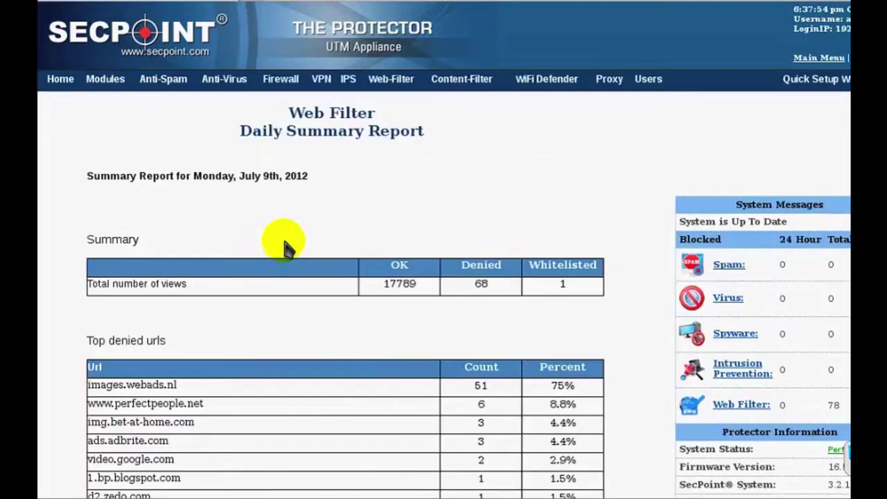
{"action": "left_click", "coordinate": [386, 82]}
Generate the Web Filter Summary report for the custom range 3 to 10 July 2012
{"action": "left_click", "coordinate": [446, 127]}
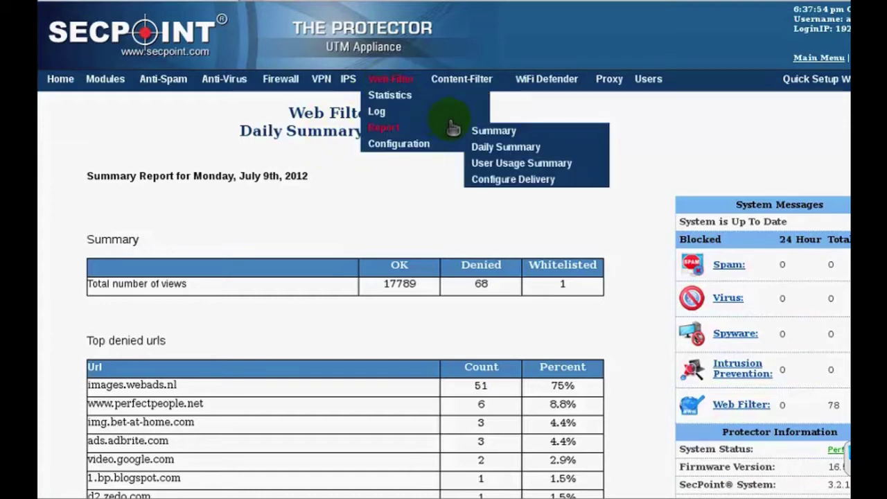
{"action": "left_click", "coordinate": [491, 130]}
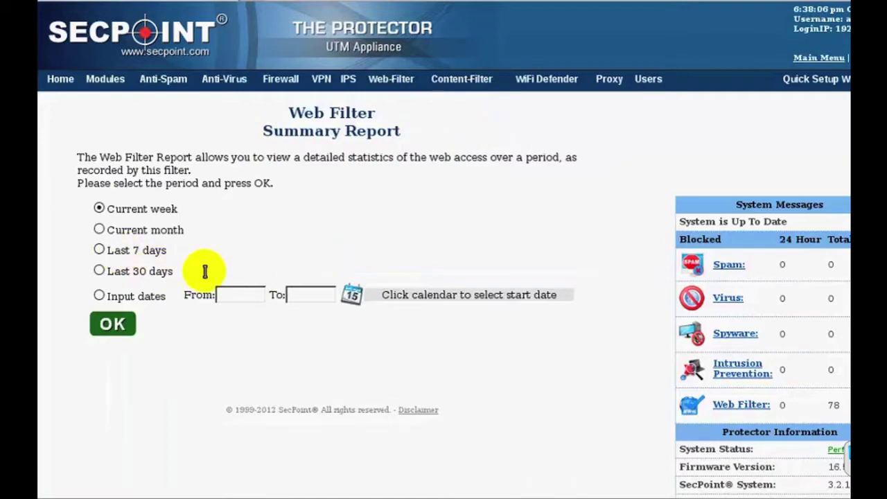
{"action": "left_click", "coordinate": [351, 297]}
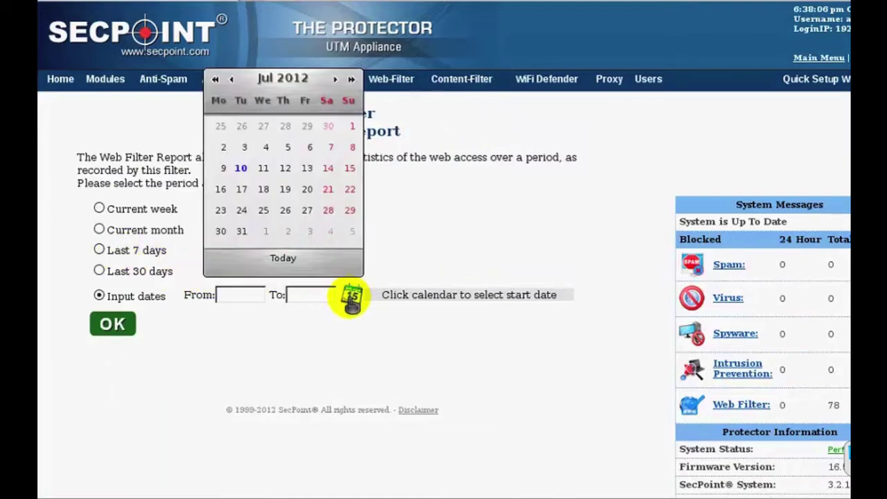
{"action": "left_click", "coordinate": [248, 148]}
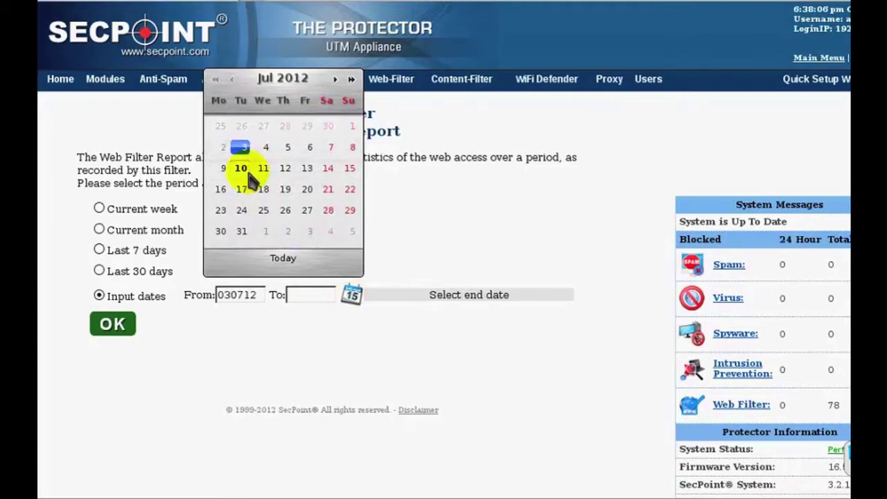
{"action": "left_click", "coordinate": [241, 169]}
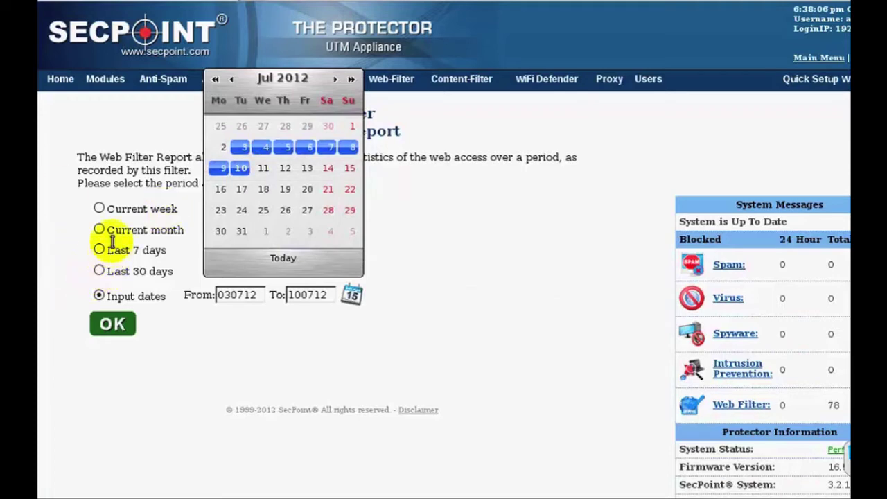
{"action": "left_click", "coordinate": [114, 324]}
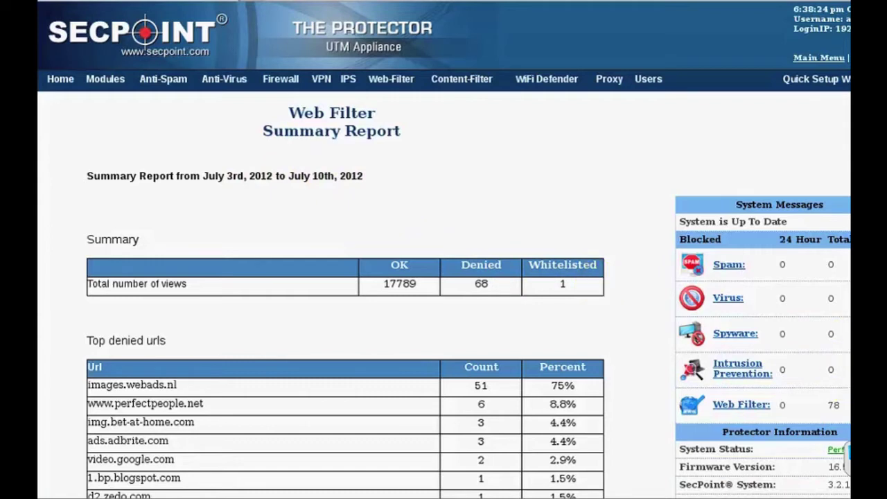
Open the Web Filter User Usage report form and enter IP 192.168.1.97 from autocomplete
{"action": "mouse_move", "coordinate": [348, 78]}
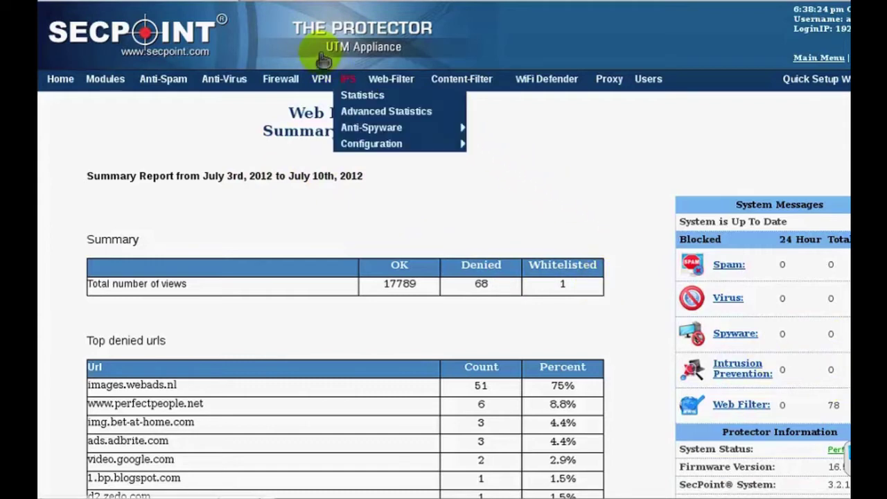
{"action": "mouse_move", "coordinate": [390, 79]}
{"action": "mouse_move", "coordinate": [437, 136]}
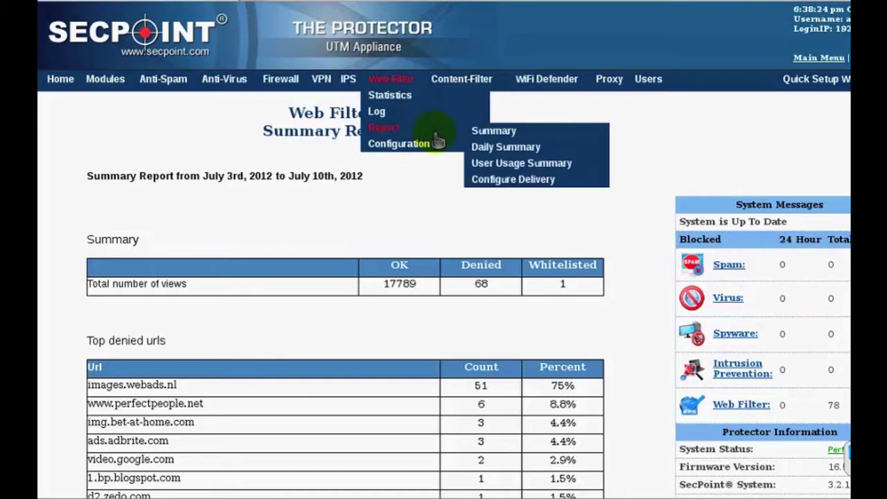
{"action": "left_click", "coordinate": [521, 175]}
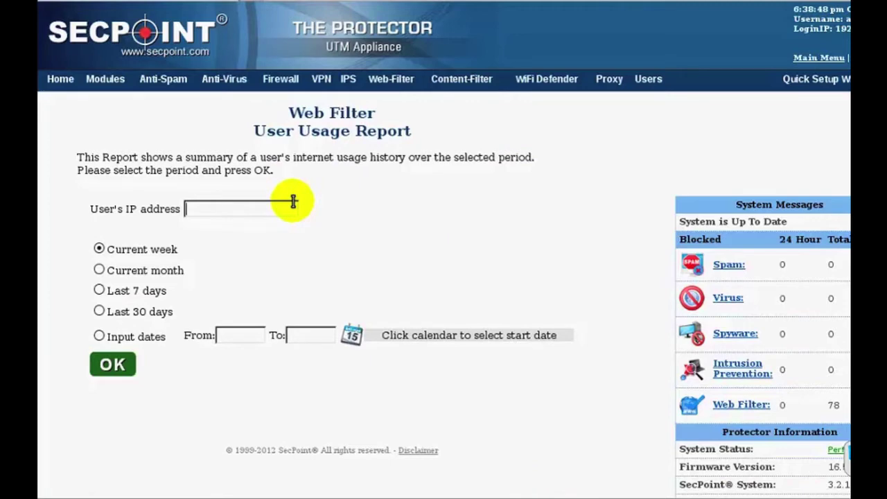
{"action": "left_click", "coordinate": [293, 201]}
{"action": "type", "text": "1"}
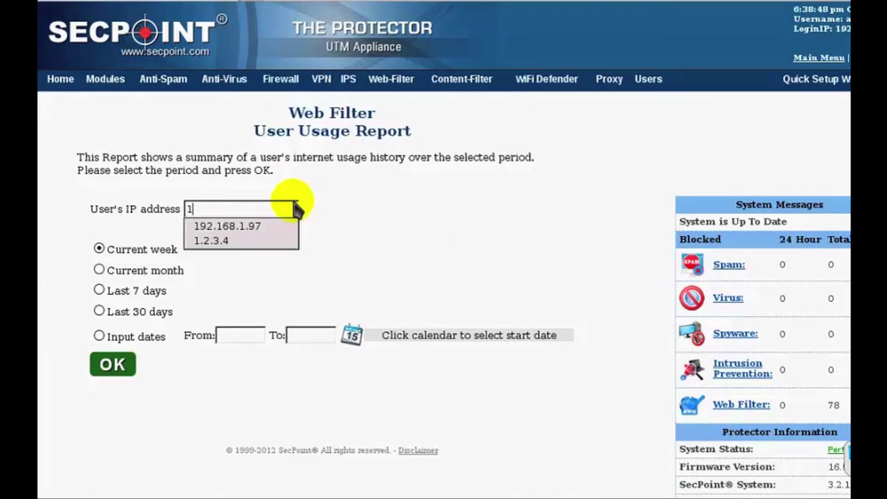
{"action": "type", "text": "92"}
{"action": "key", "text": "Down"}
{"action": "key", "text": "Return"}
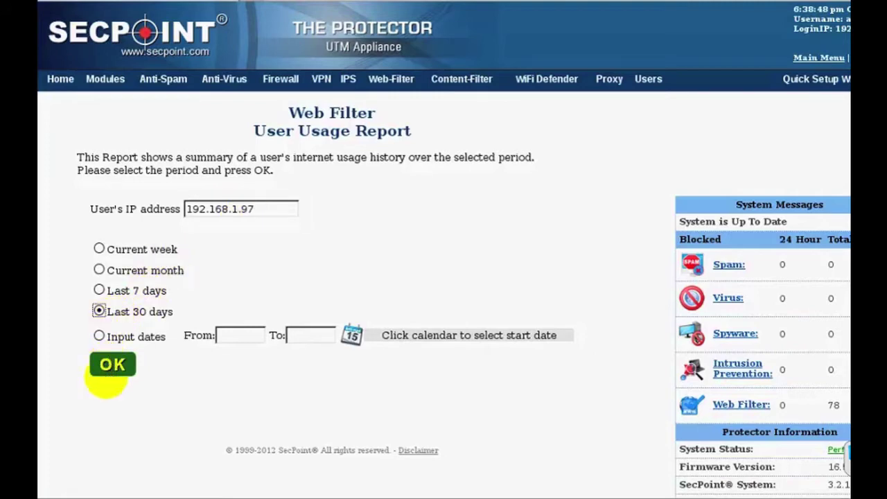
Run the usage report for 192.168.1.97 and scroll through its tables and charts
{"action": "left_click", "coordinate": [113, 367]}
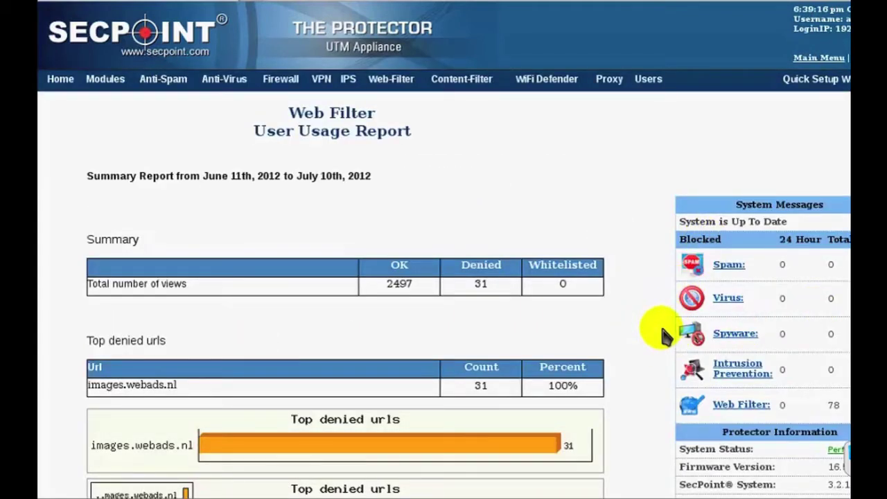
{"action": "scroll", "coordinate": [664, 337], "scroll_direction": "down", "scroll_amount": 1}
{"action": "scroll", "coordinate": [664, 337], "scroll_direction": "down", "scroll_amount": 10}
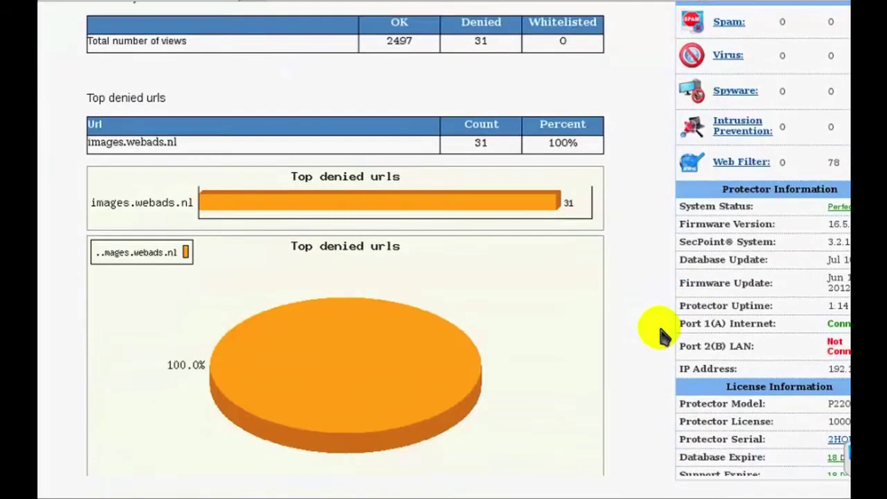
{"action": "scroll", "coordinate": [665, 337], "scroll_direction": "down", "scroll_amount": 13}
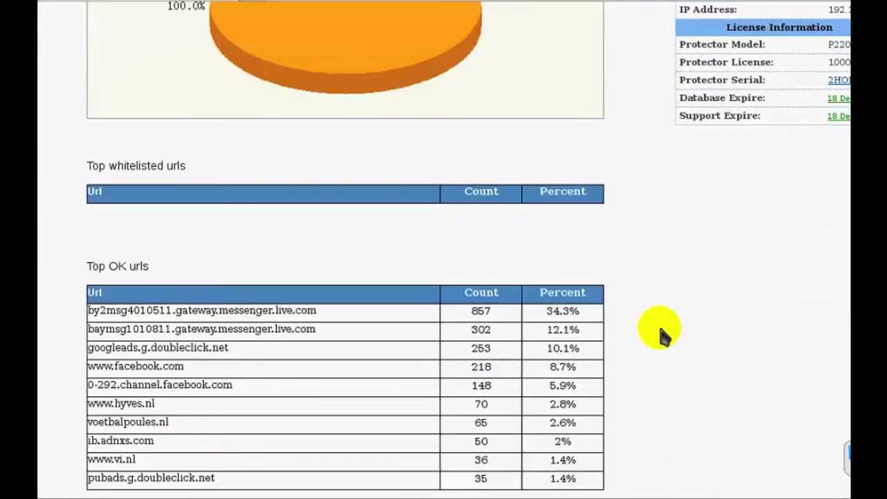
{"action": "scroll", "coordinate": [665, 337], "scroll_direction": "down", "scroll_amount": 9}
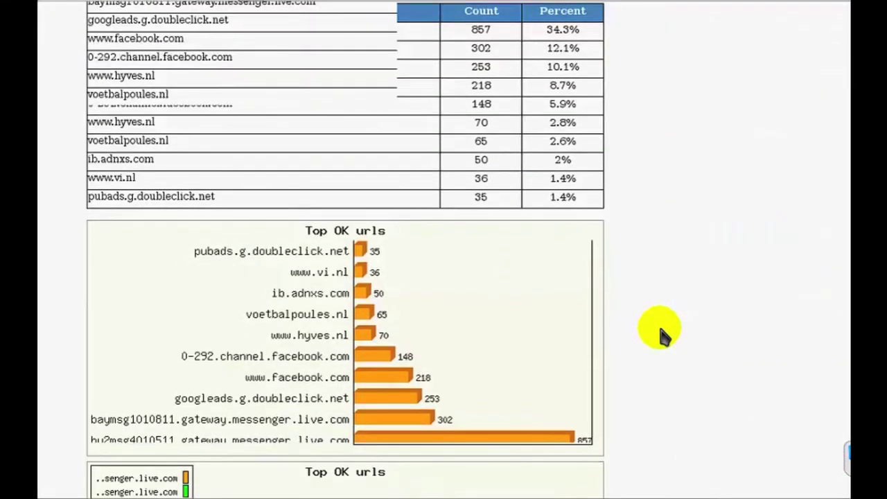
{"action": "scroll", "coordinate": [664, 337], "scroll_direction": "down", "scroll_amount": 8}
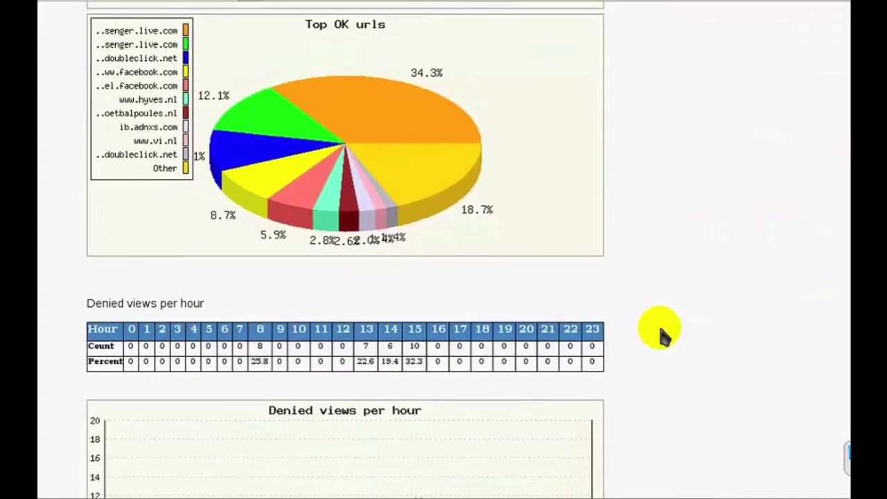
{"action": "scroll", "coordinate": [664, 337], "scroll_direction": "down", "scroll_amount": 3}
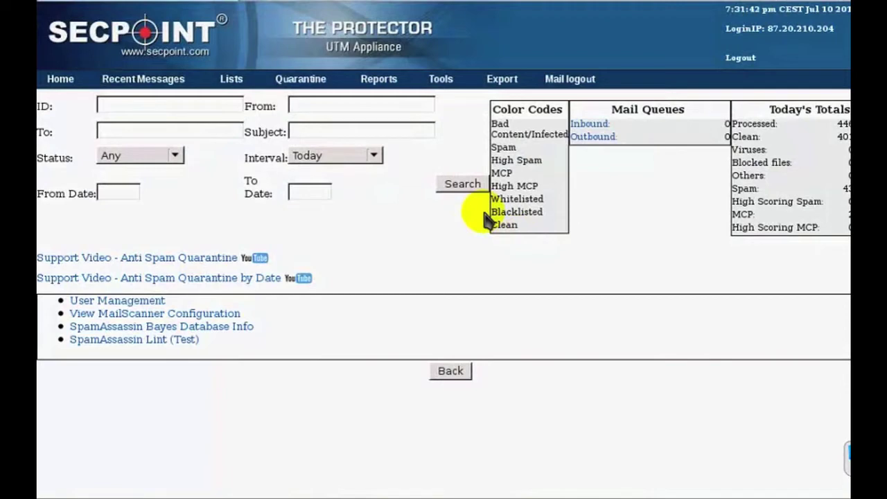
Search today's Clean-status emails on the Email Export page, finding 388 messages
{"action": "left_click", "coordinate": [507, 80]}
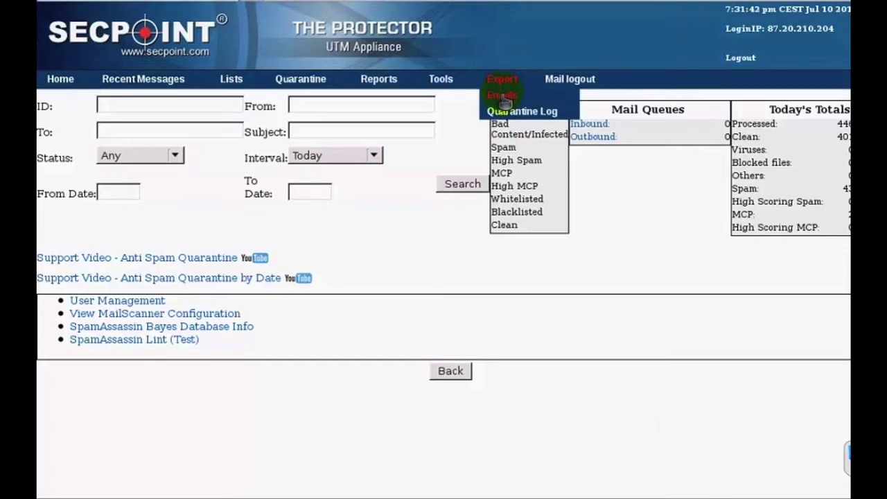
{"action": "left_click", "coordinate": [504, 97]}
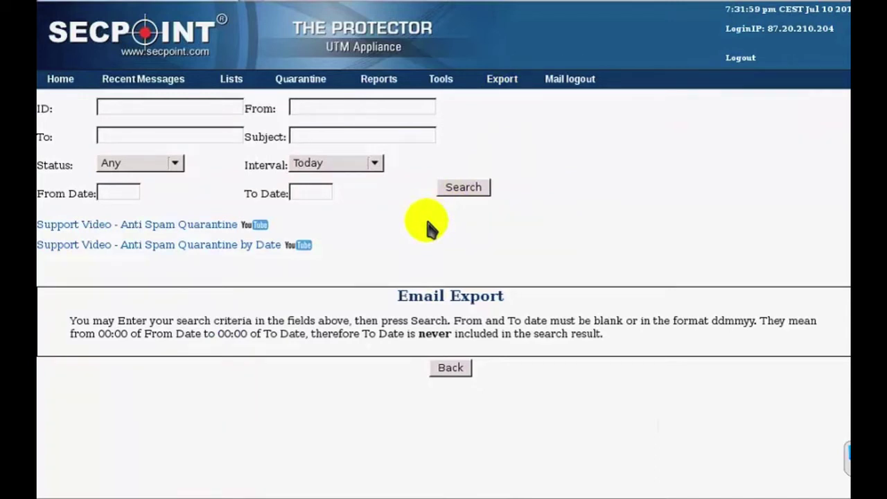
{"action": "left_click", "coordinate": [177, 166]}
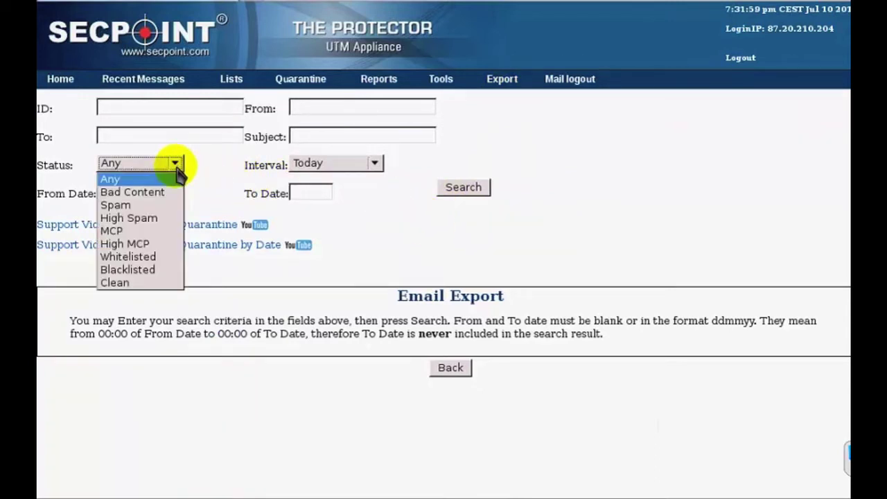
{"action": "left_click", "coordinate": [150, 284]}
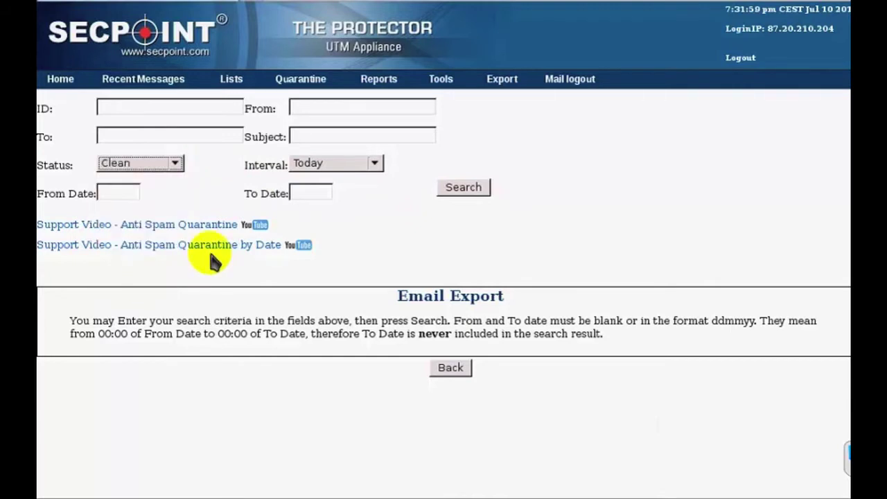
{"action": "left_click", "coordinate": [461, 188]}
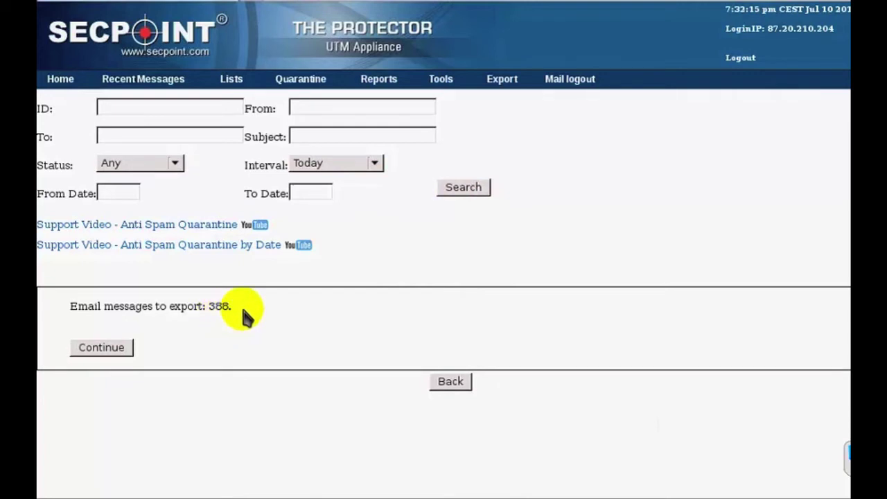
Continue the export of 388 messages and save emaildump_071012.zip to disk
{"action": "left_click", "coordinate": [131, 348]}
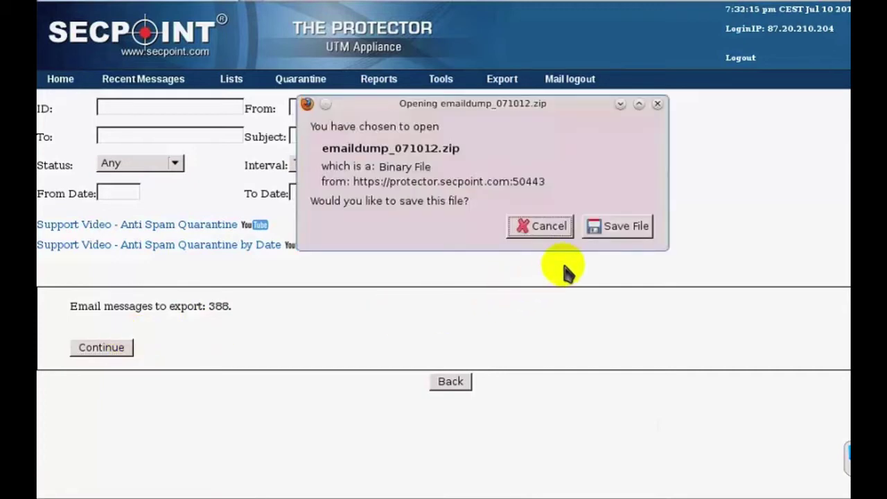
{"action": "left_click", "coordinate": [607, 235]}
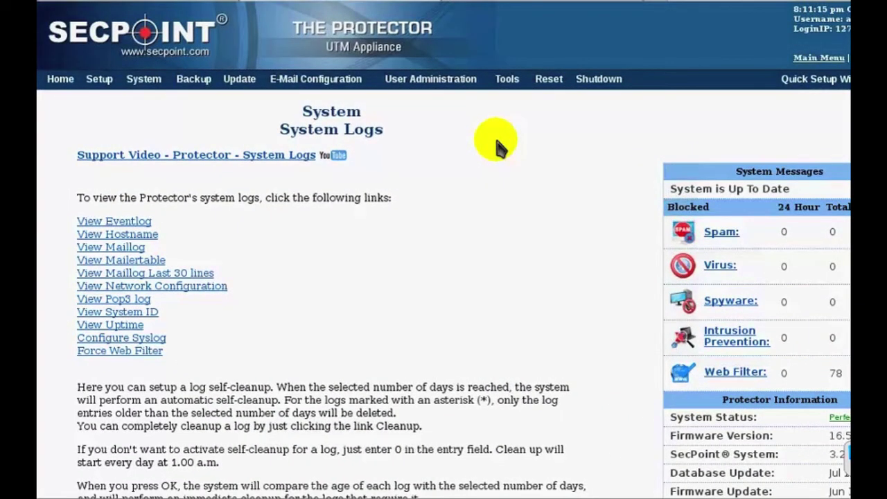
Scroll the System Logs page down to the log self-cleanup table and OK button
{"action": "scroll", "coordinate": [498, 146], "scroll_direction": "down", "scroll_amount": 4}
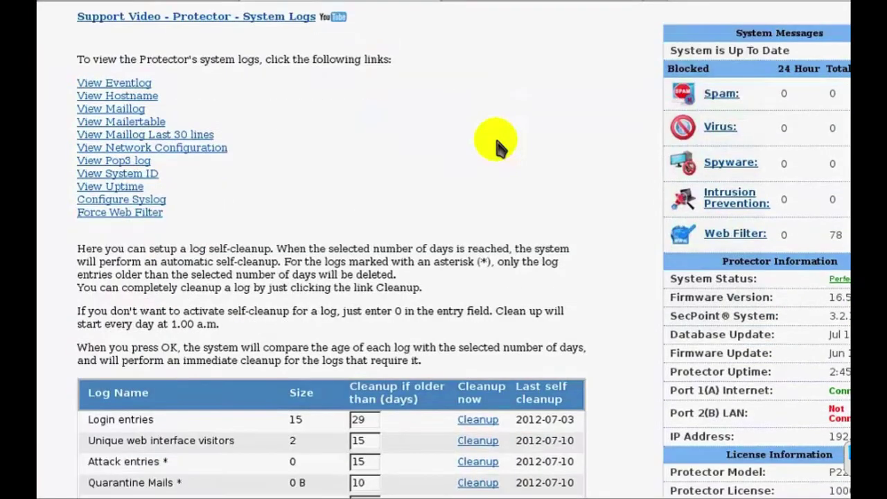
{"action": "scroll", "coordinate": [498, 145], "scroll_direction": "down", "scroll_amount": 2}
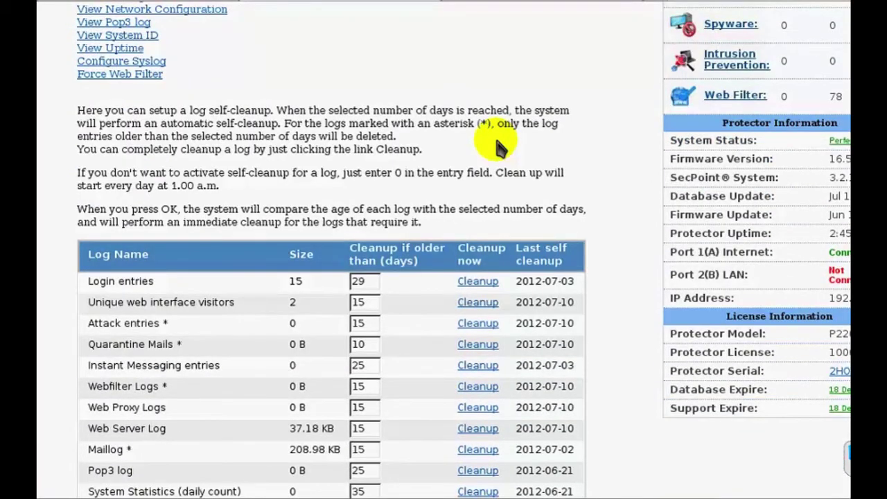
{"action": "scroll", "coordinate": [498, 146], "scroll_direction": "down", "scroll_amount": 3}
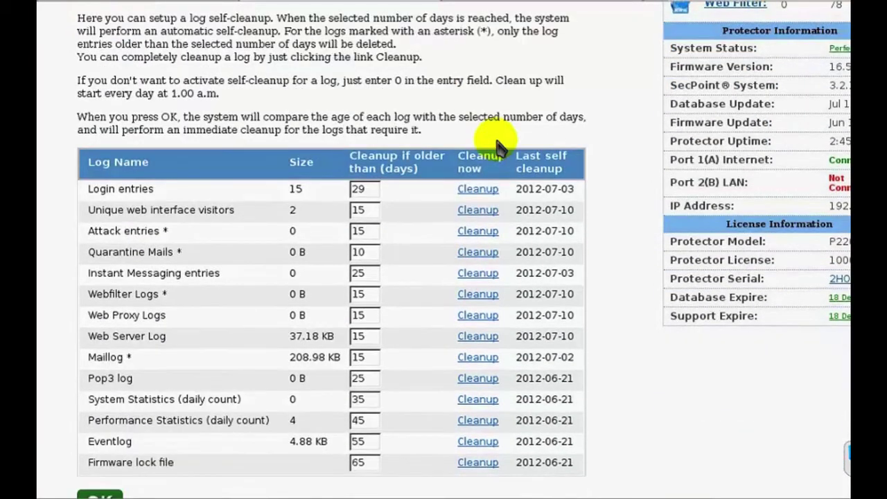
{"action": "scroll", "coordinate": [496, 133], "scroll_direction": "down", "scroll_amount": 1}
{"action": "scroll", "coordinate": [496, 142], "scroll_direction": "down", "scroll_amount": 3}
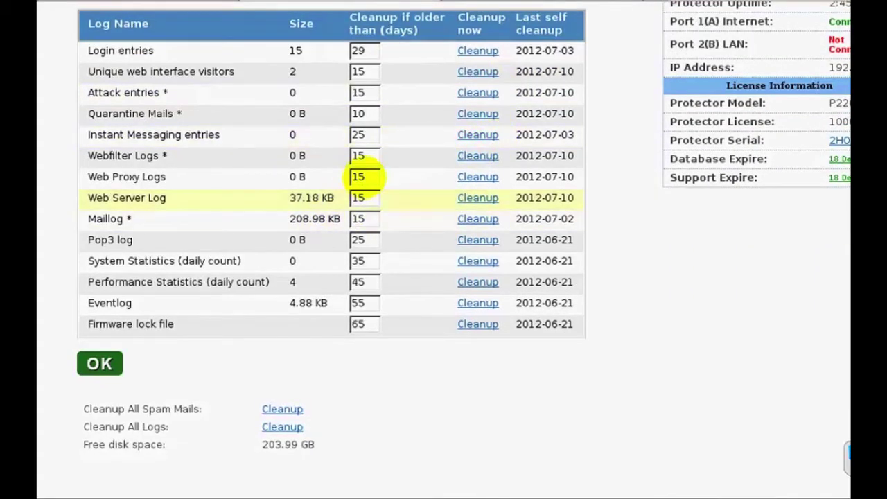
{"action": "scroll", "coordinate": [362, 177], "scroll_direction": "up", "scroll_amount": 1}
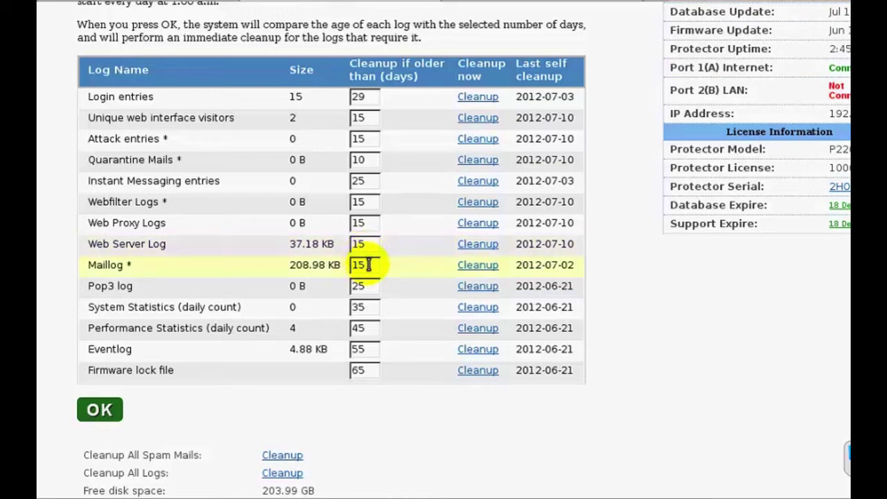
Change the Maillog cleanup period from 15 to 5 days and apply it
{"action": "left_click_drag", "start_coordinate": [368, 264], "coordinate": [350, 267]}
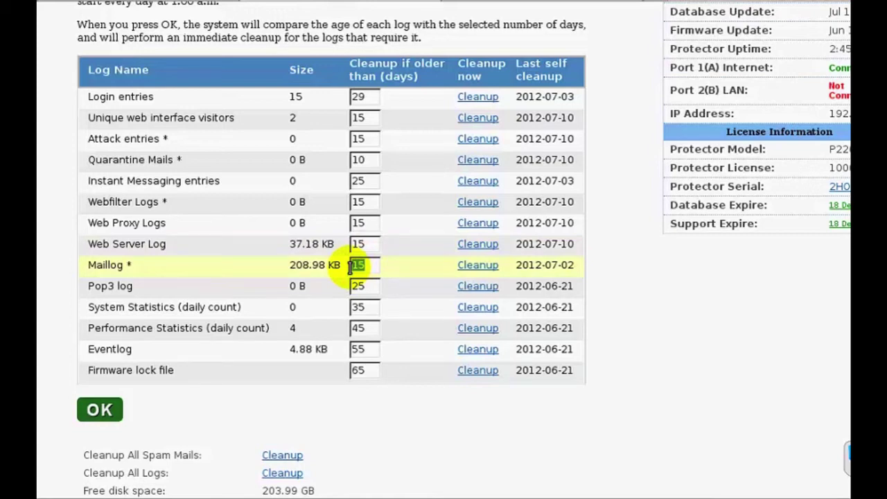
{"action": "type", "text": "5"}
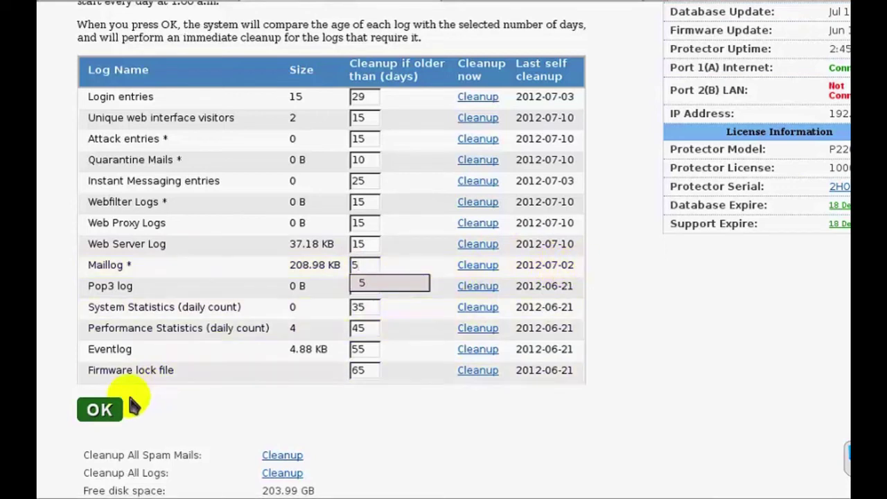
{"action": "left_click", "coordinate": [104, 409]}
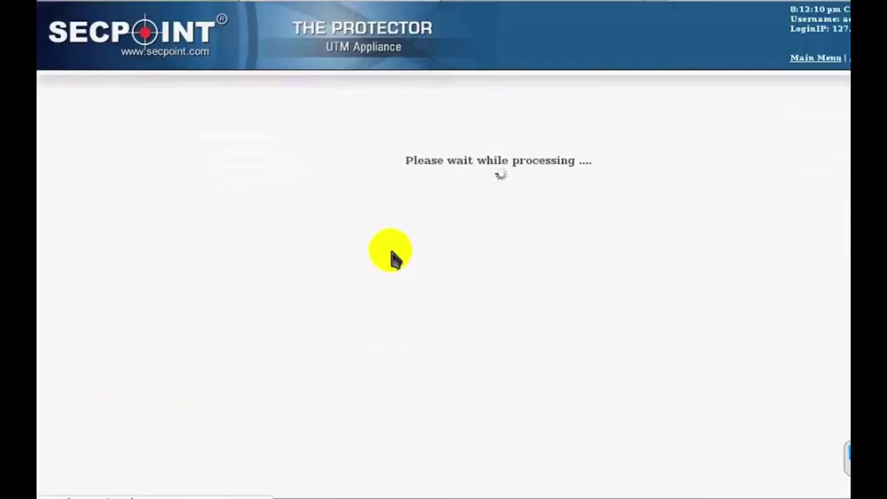
Scroll down the page and go back to the Advanced Menu
{"action": "scroll", "coordinate": [391, 256], "scroll_direction": "down", "scroll_amount": 5}
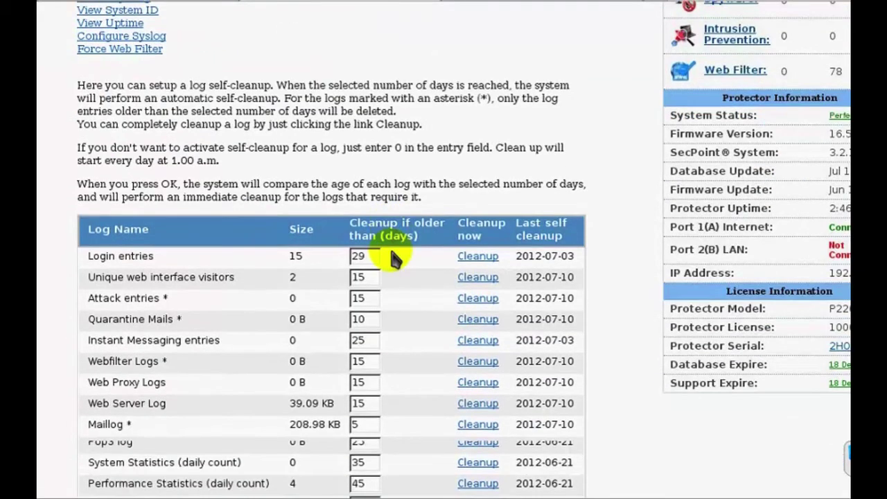
{"action": "scroll", "coordinate": [392, 257], "scroll_direction": "down", "scroll_amount": 3}
{"action": "scroll", "coordinate": [299, 301], "scroll_direction": "down", "scroll_amount": 1}
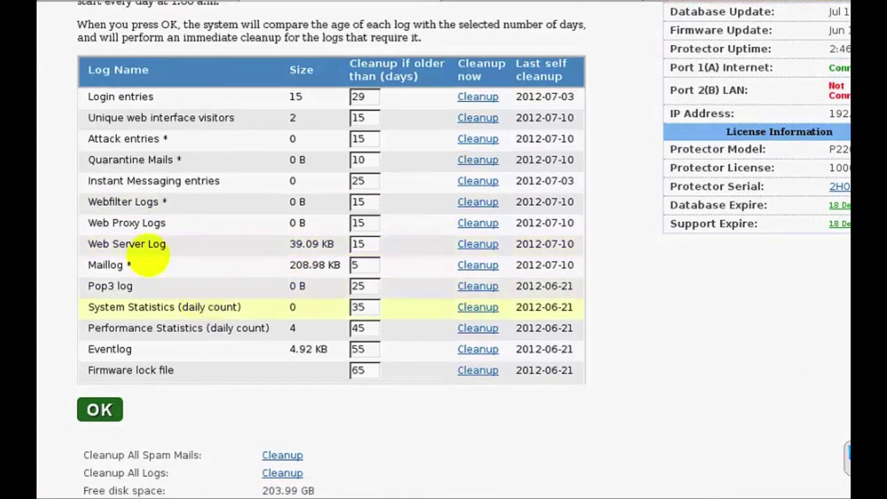
{"action": "double_click", "coordinate": [129, 265]}
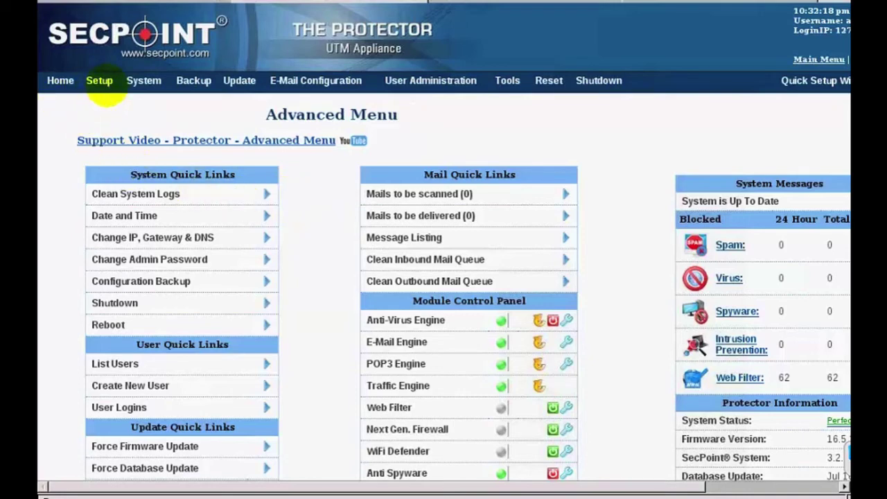
Set the paging system's maximum page size to 200 and save it
{"action": "mouse_move", "coordinate": [106, 89]}
{"action": "left_click", "coordinate": [113, 147]}
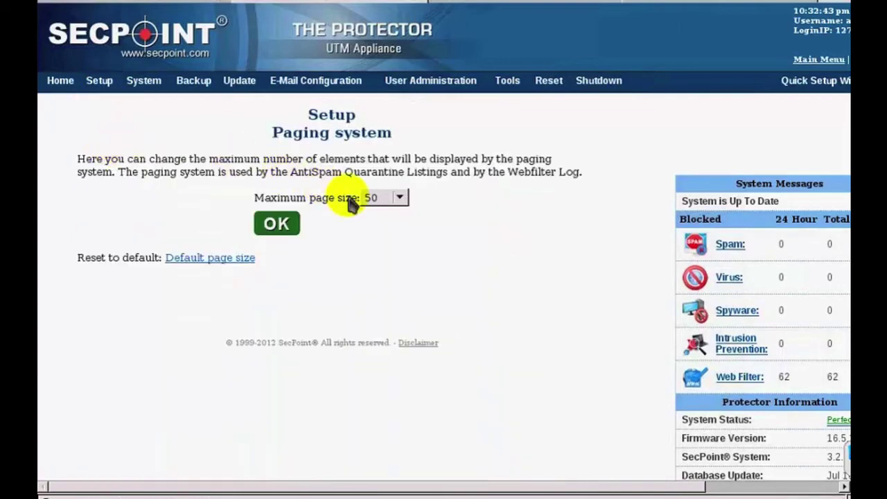
{"action": "left_click", "coordinate": [373, 201]}
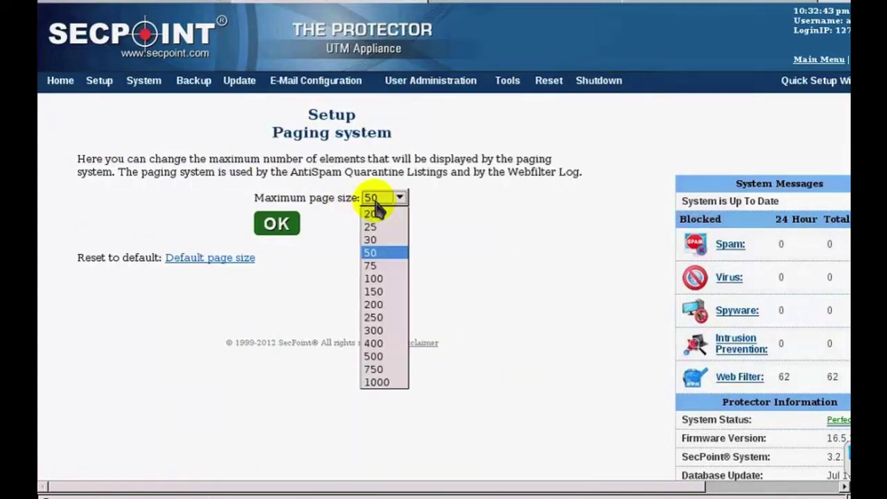
{"action": "left_click", "coordinate": [375, 305]}
{"action": "left_click", "coordinate": [376, 306]}
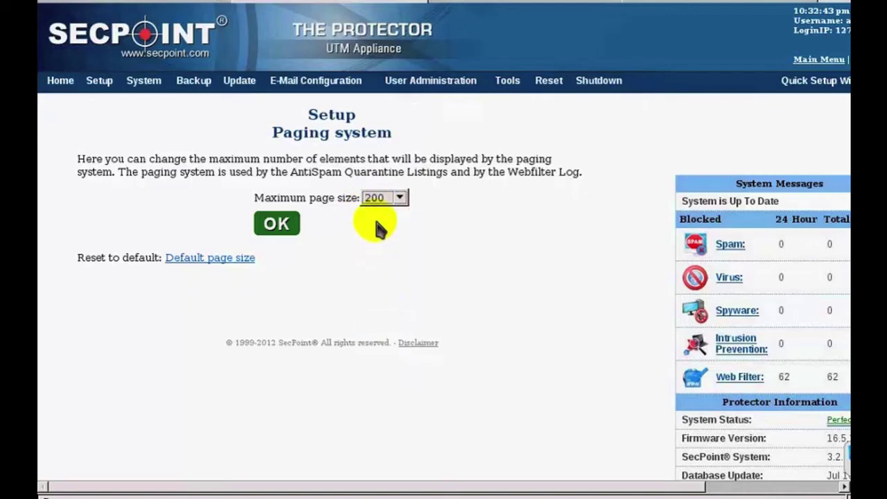
{"action": "left_click", "coordinate": [262, 236]}
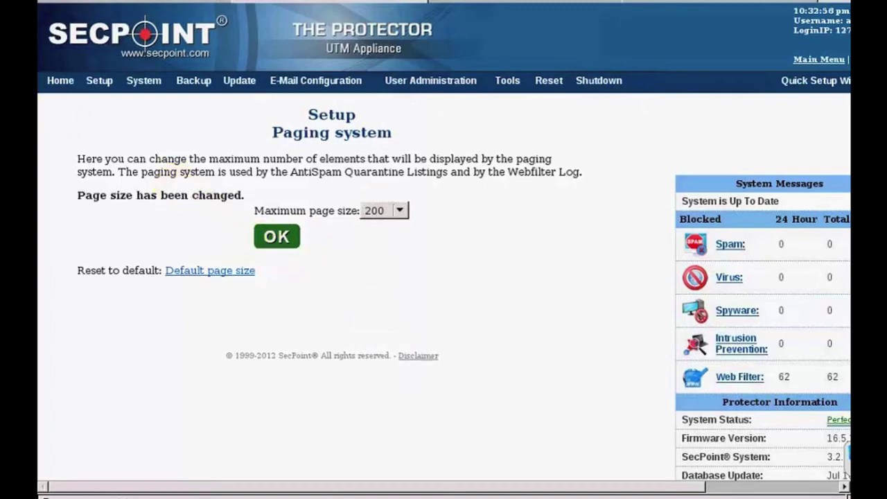
From Home, list the Web Filter Log records, now shown 200 per page
{"action": "left_click", "coordinate": [60, 82]}
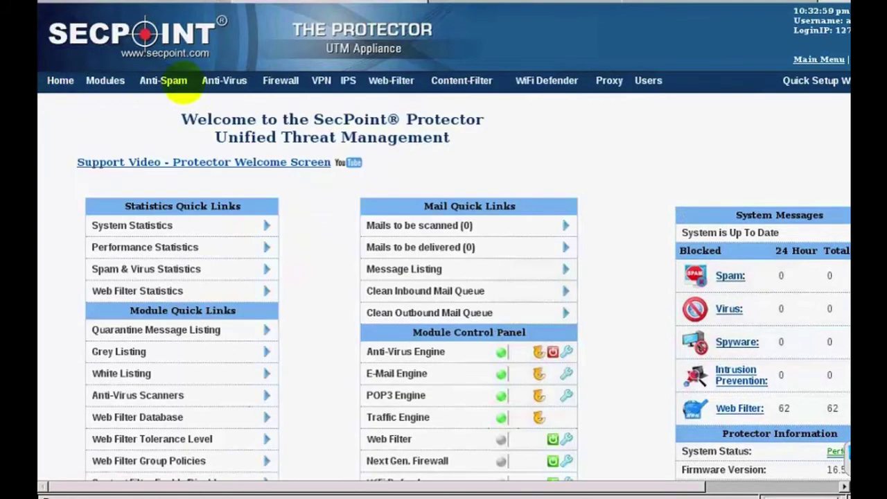
{"action": "left_click", "coordinate": [382, 81]}
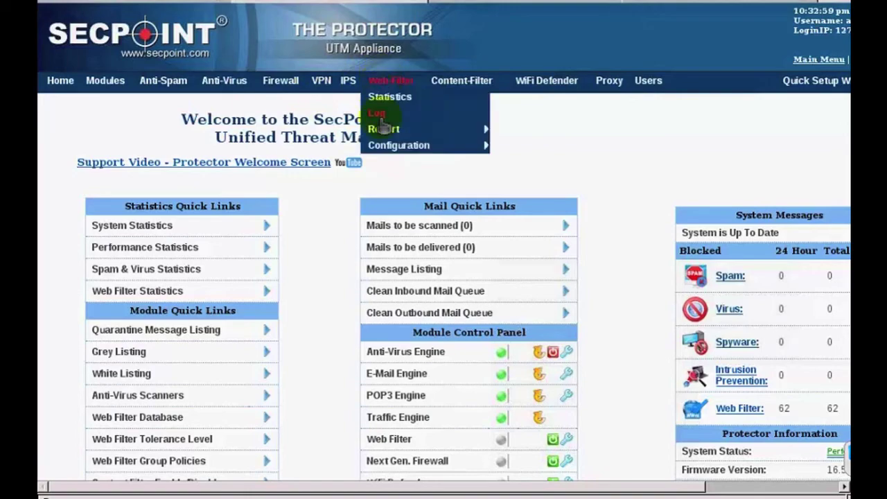
{"action": "left_click", "coordinate": [380, 115]}
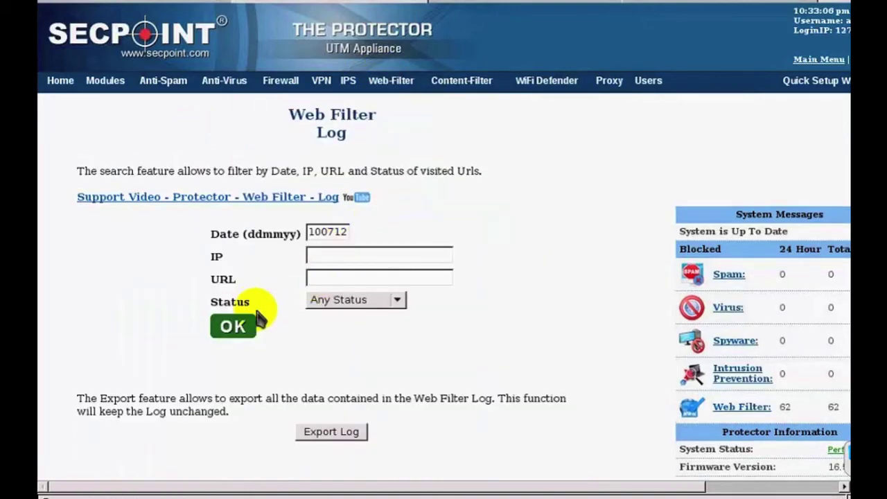
{"action": "left_click", "coordinate": [239, 326]}
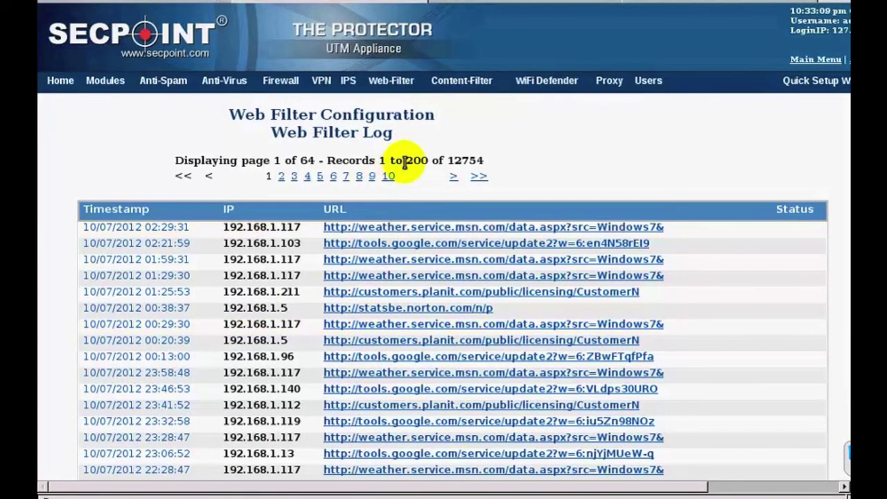
{"action": "double_click", "coordinate": [416, 159]}
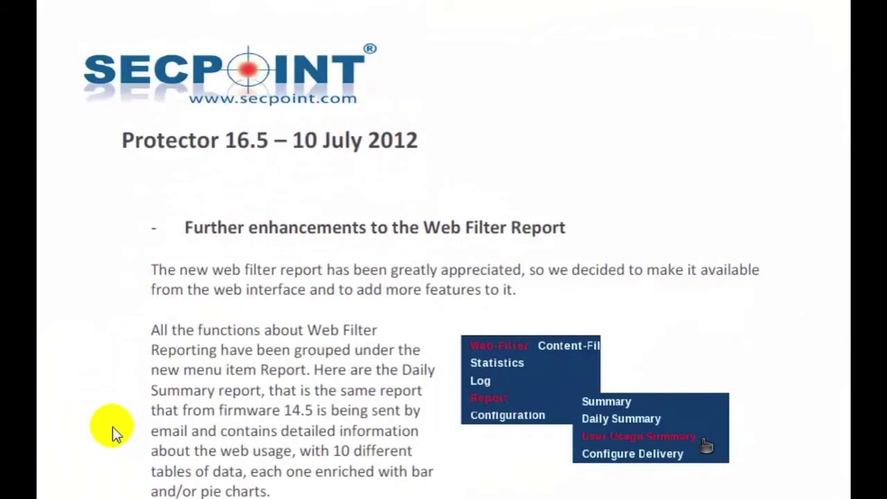
Scroll the release notes from page 3 to page 4's calendar date selection and User Usage Report IP filtering
{"action": "scroll", "coordinate": [112, 427], "scroll_direction": "down", "scroll_amount": 4}
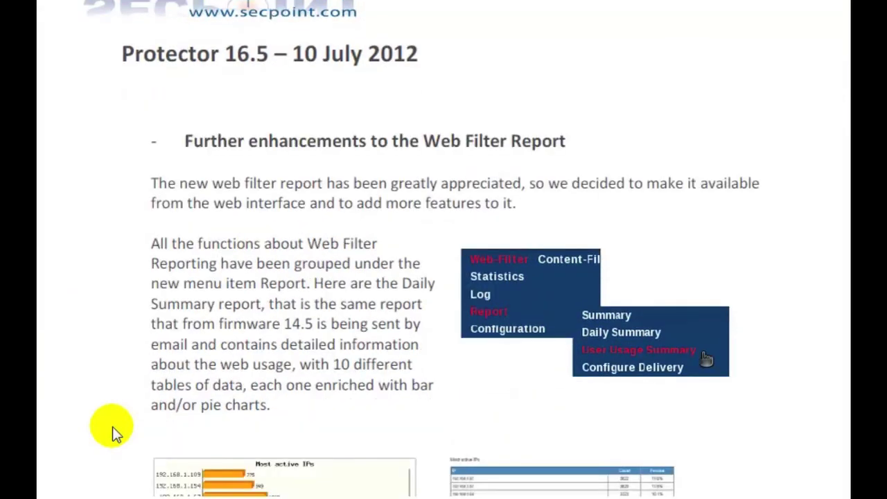
{"action": "scroll", "coordinate": [112, 426], "scroll_direction": "down", "scroll_amount": 2}
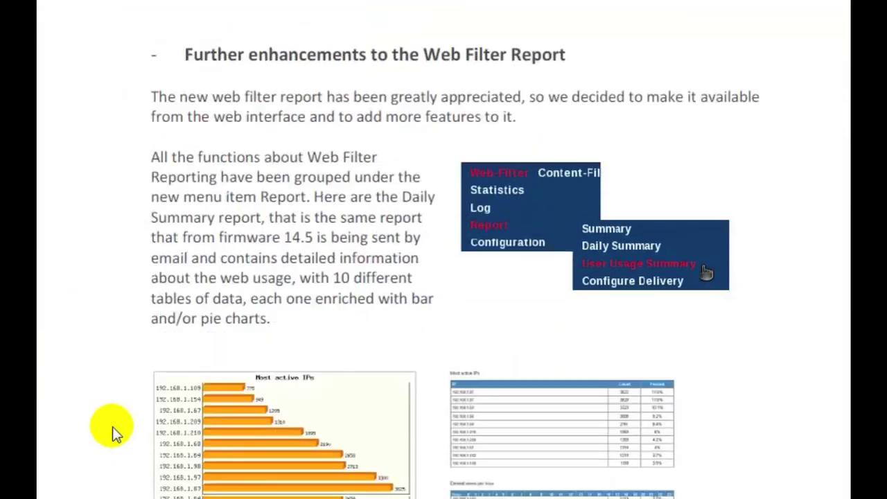
{"action": "scroll", "coordinate": [112, 426], "scroll_direction": "down", "scroll_amount": 3}
{"action": "scroll", "coordinate": [113, 426], "scroll_direction": "down", "scroll_amount": 3}
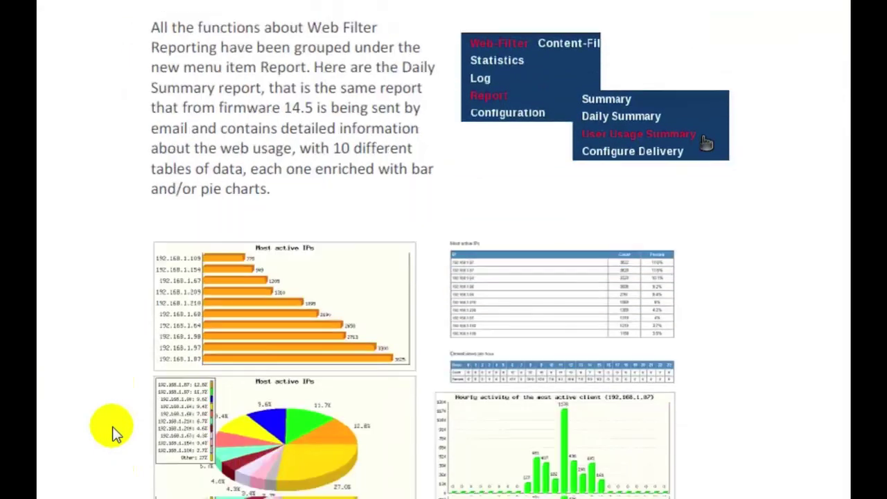
{"action": "scroll", "coordinate": [112, 427], "scroll_direction": "down", "scroll_amount": 2}
{"action": "scroll", "coordinate": [112, 426], "scroll_direction": "down", "scroll_amount": 4}
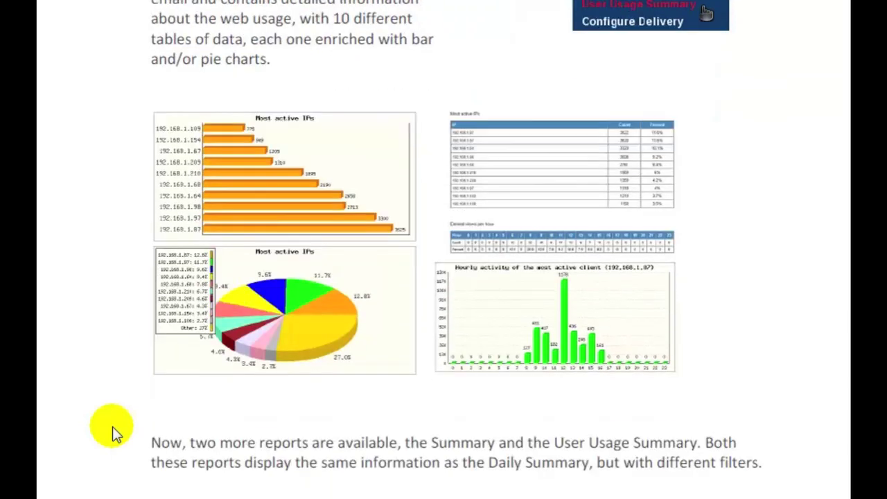
{"action": "scroll", "coordinate": [112, 426], "scroll_direction": "down", "scroll_amount": 3}
{"action": "scroll", "coordinate": [113, 426], "scroll_direction": "down", "scroll_amount": 1}
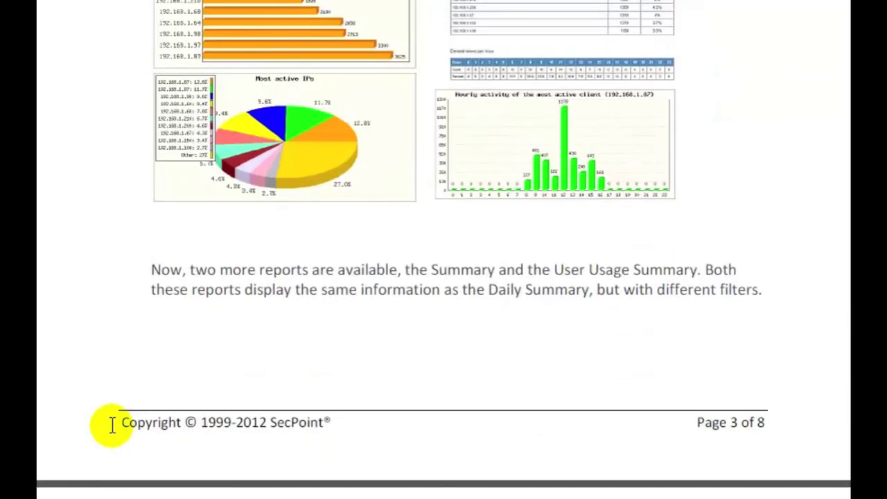
{"action": "scroll", "coordinate": [112, 425], "scroll_direction": "down", "scroll_amount": 5}
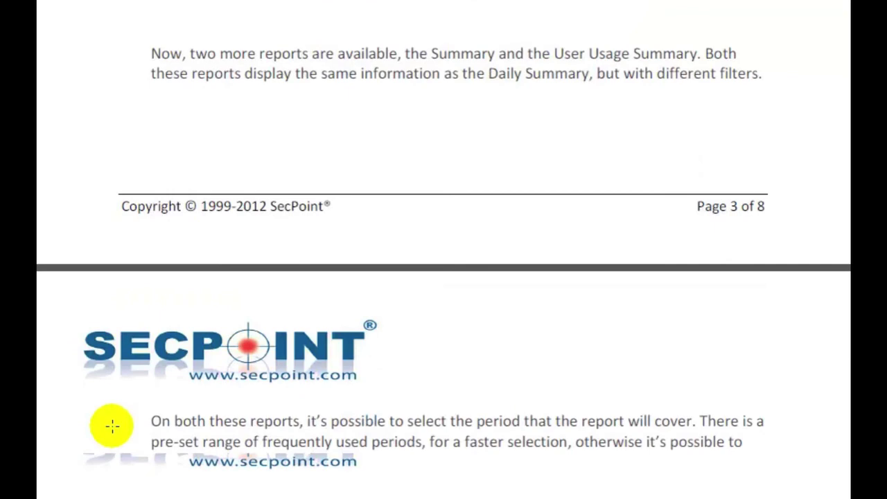
{"action": "scroll", "coordinate": [112, 426], "scroll_direction": "down", "scroll_amount": 4}
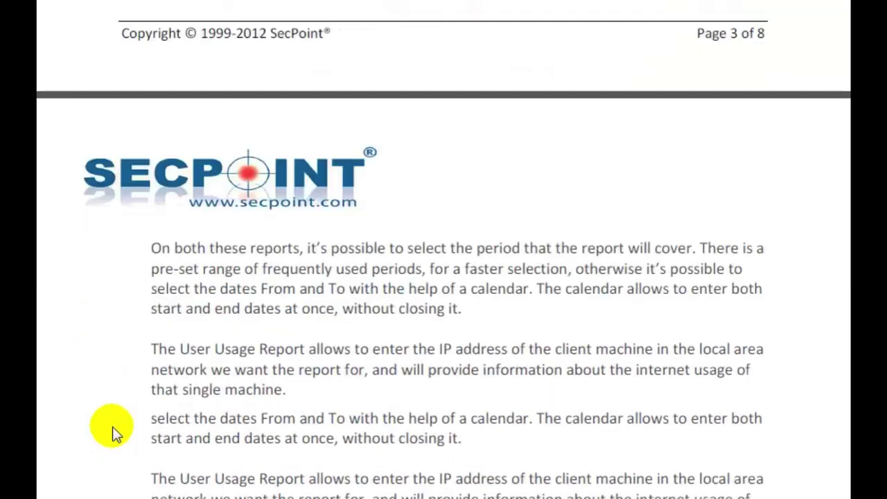
{"action": "scroll", "coordinate": [113, 426], "scroll_direction": "down", "scroll_amount": 3}
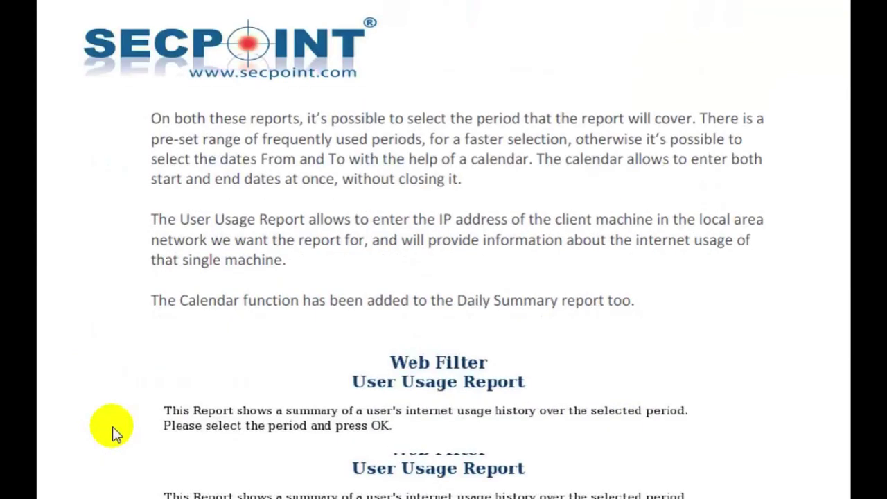
{"action": "scroll", "coordinate": [113, 427], "scroll_direction": "down", "scroll_amount": 5}
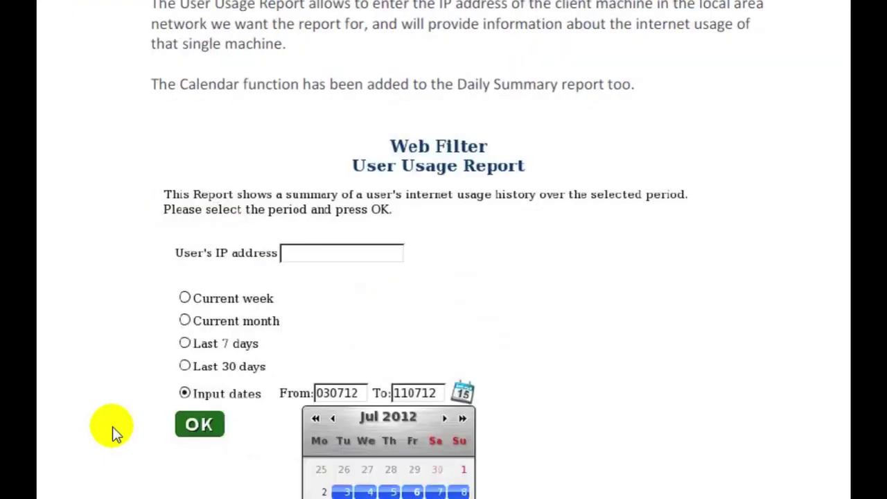
{"action": "scroll", "coordinate": [112, 426], "scroll_direction": "down", "scroll_amount": 5}
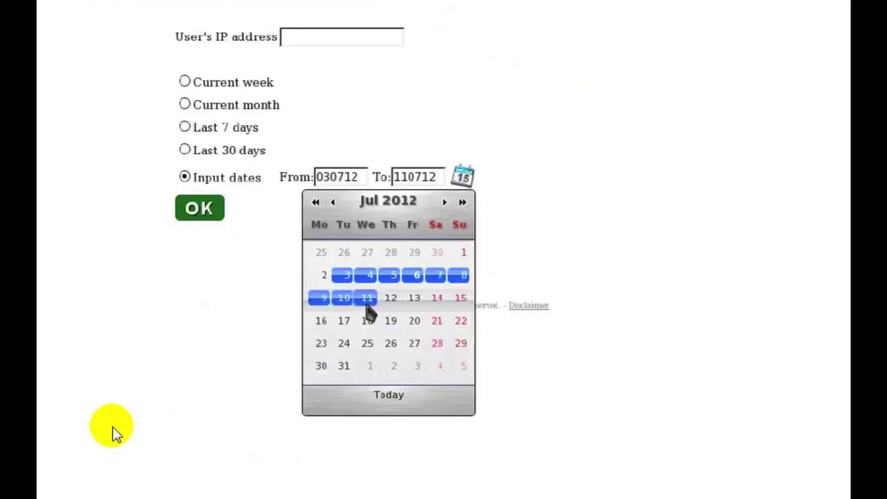